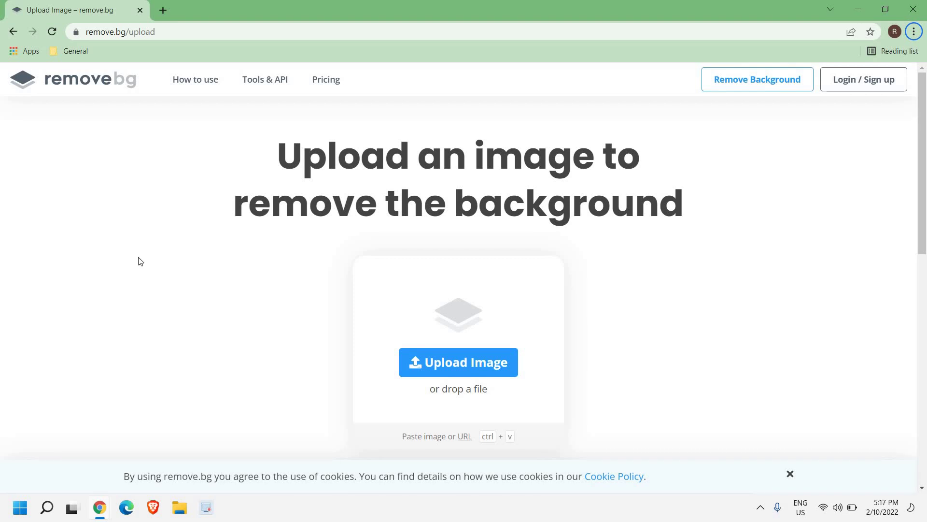
Step: Upload the FB_IMG photo from Downloads to remove.bg to strip its background
{"action": "left_click", "coordinate": [484, 368]}
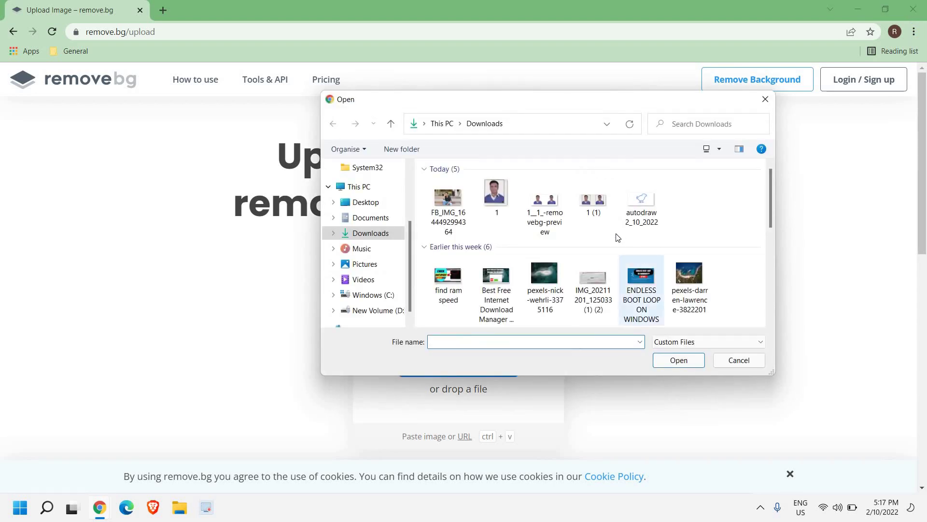
{"action": "left_click", "coordinate": [450, 211]}
{"action": "left_click", "coordinate": [678, 362]}
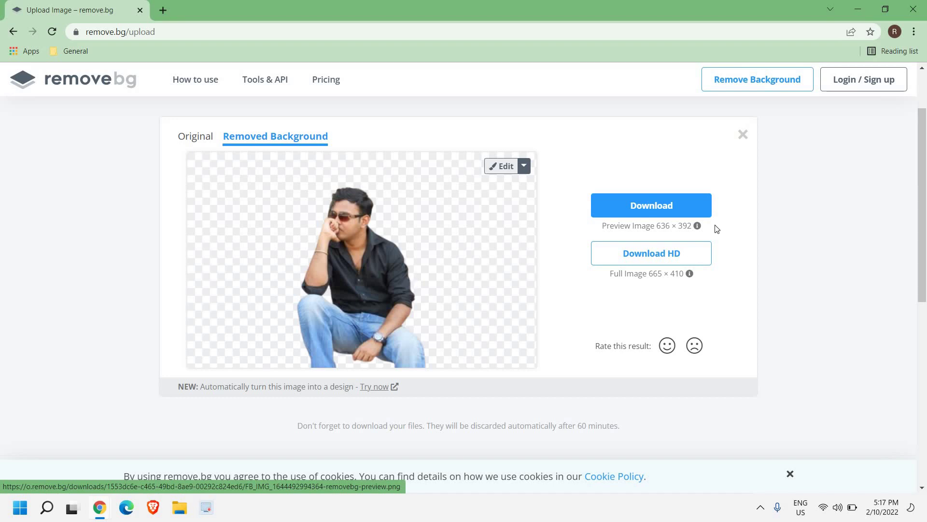
Step: View the original FB_IMG photo in Photos for comparison, then return to the remove.bg result
{"action": "left_click", "coordinate": [180, 513]}
{"action": "double_click", "coordinate": [280, 298]}
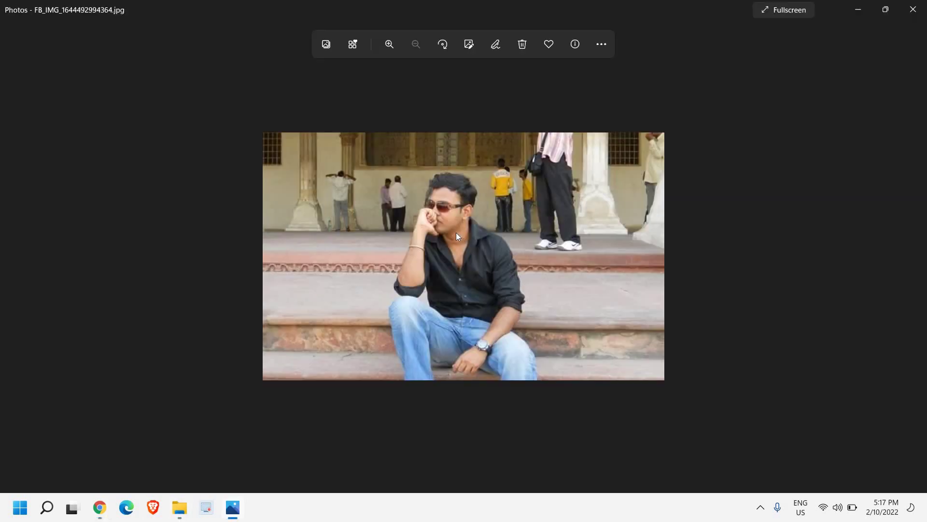
{"action": "left_click", "coordinate": [858, 9]}
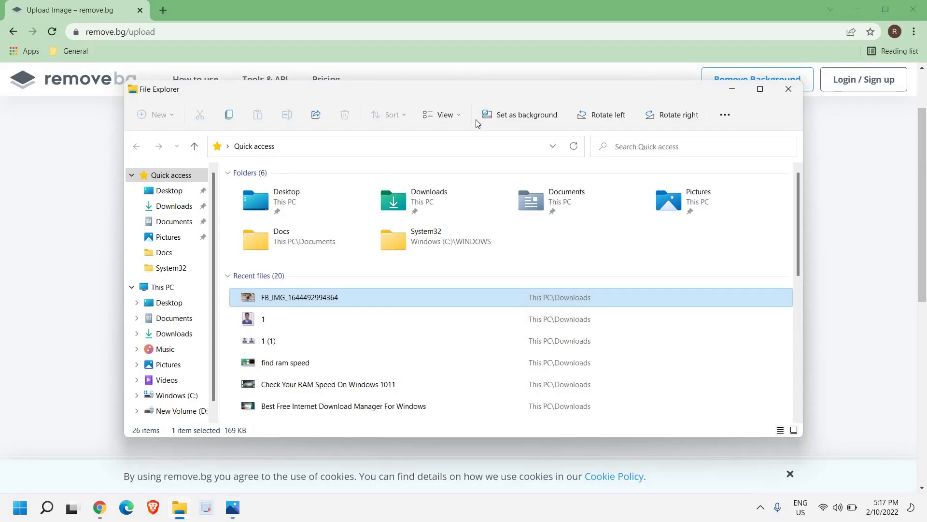
{"action": "left_click", "coordinate": [47, 202]}
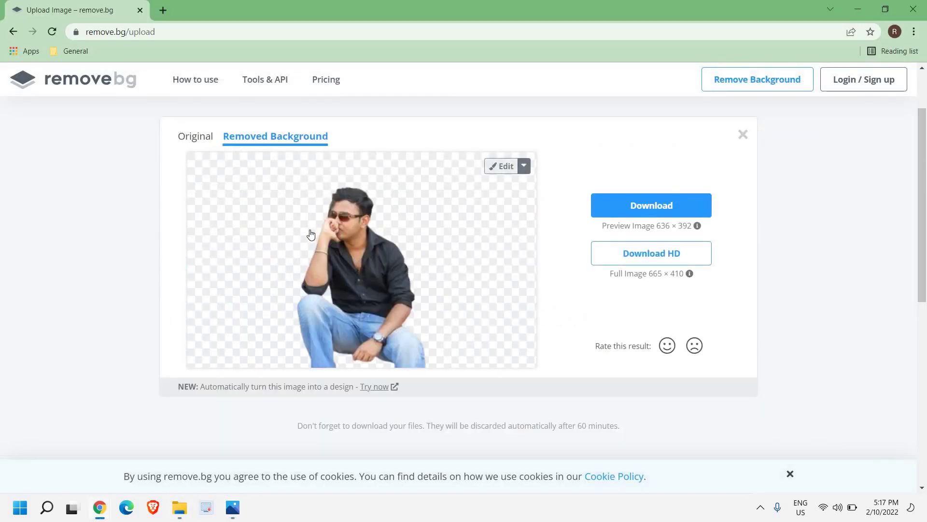
Step: Reload remove.bg and upload the portrait file 1 from Downloads for background removal
{"action": "key", "text": "F5"}
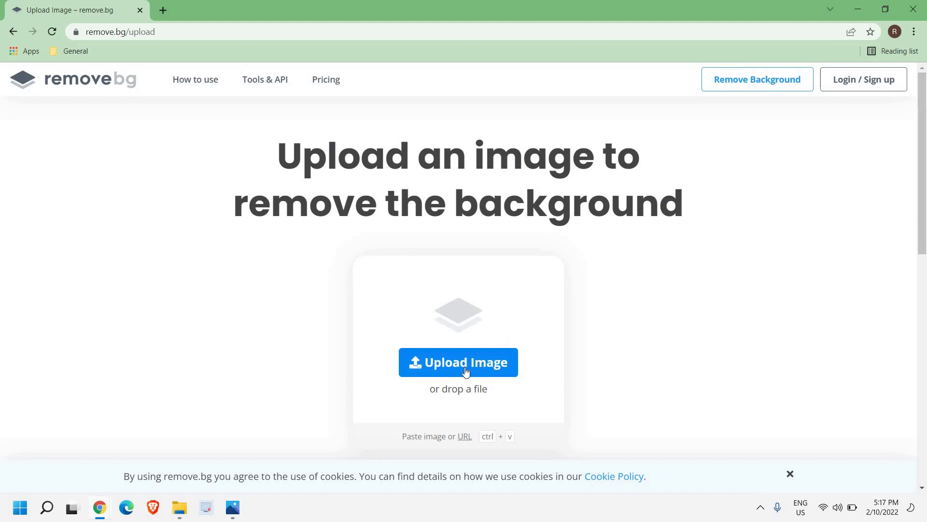
{"action": "left_click", "coordinate": [465, 368]}
{"action": "left_click", "coordinate": [495, 191]}
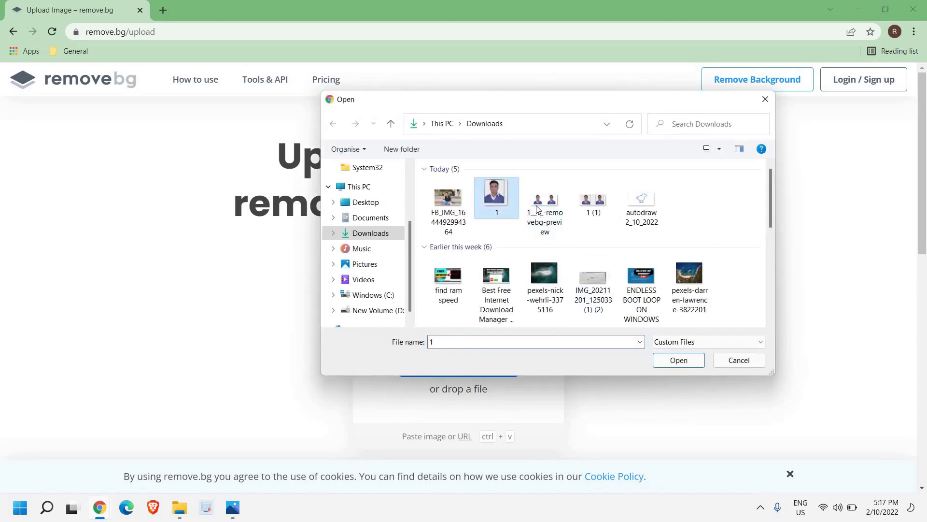
{"action": "left_click", "coordinate": [678, 361]}
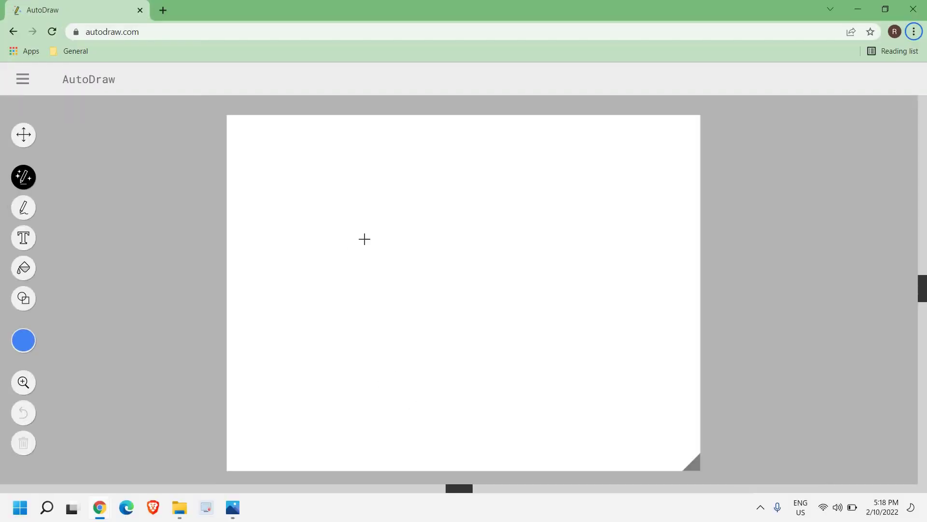
Step: Sketch a rough bird with legs and replace it with AutoDraw's suggested chick drawing
{"action": "mouse_move", "coordinate": [344, 241]}
{"action": "left_mouse_down"}
{"action": "mouse_move", "coordinate": [306, 263]}
{"action": "mouse_move", "coordinate": [310, 283]}
{"action": "mouse_move", "coordinate": [342, 278]}
{"action": "left_mouse_up"}
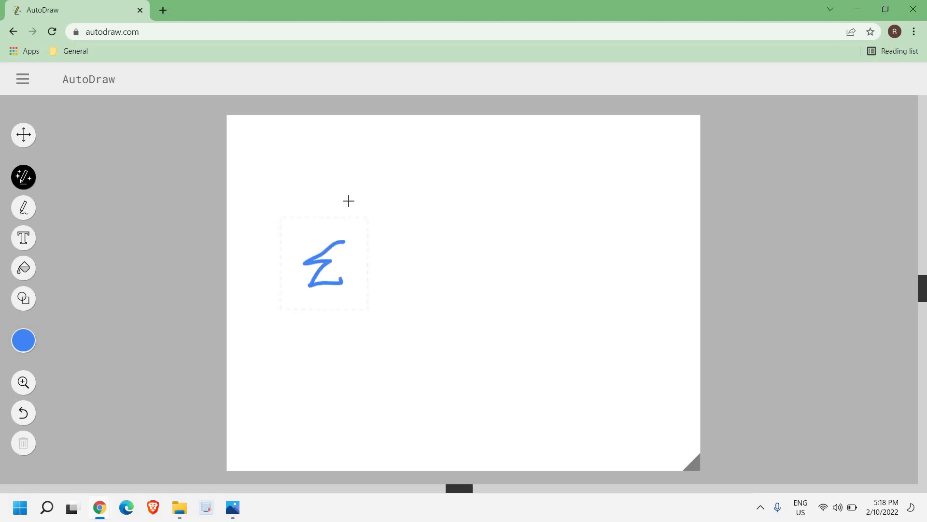
{"action": "mouse_move", "coordinate": [341, 240]}
{"action": "left_mouse_down"}
{"action": "mouse_move", "coordinate": [436, 213]}
{"action": "mouse_move", "coordinate": [425, 255]}
{"action": "mouse_move", "coordinate": [619, 236]}
{"action": "mouse_move", "coordinate": [627, 327]}
{"action": "mouse_move", "coordinate": [473, 349]}
{"action": "mouse_move", "coordinate": [341, 279]}
{"action": "left_mouse_up"}
{"action": "mouse_move", "coordinate": [408, 414]}
{"action": "left_mouse_down"}
{"action": "mouse_move", "coordinate": [447, 333]}
{"action": "mouse_move", "coordinate": [456, 348]}
{"action": "mouse_move", "coordinate": [517, 374]}
{"action": "mouse_move", "coordinate": [523, 355]}
{"action": "left_mouse_up"}
{"action": "mouse_move", "coordinate": [552, 356]}
{"action": "left_mouse_down"}
{"action": "mouse_move", "coordinate": [557, 362]}
{"action": "mouse_move", "coordinate": [589, 343]}
{"action": "mouse_move", "coordinate": [644, 381]}
{"action": "mouse_move", "coordinate": [640, 321]}
{"action": "left_mouse_up"}
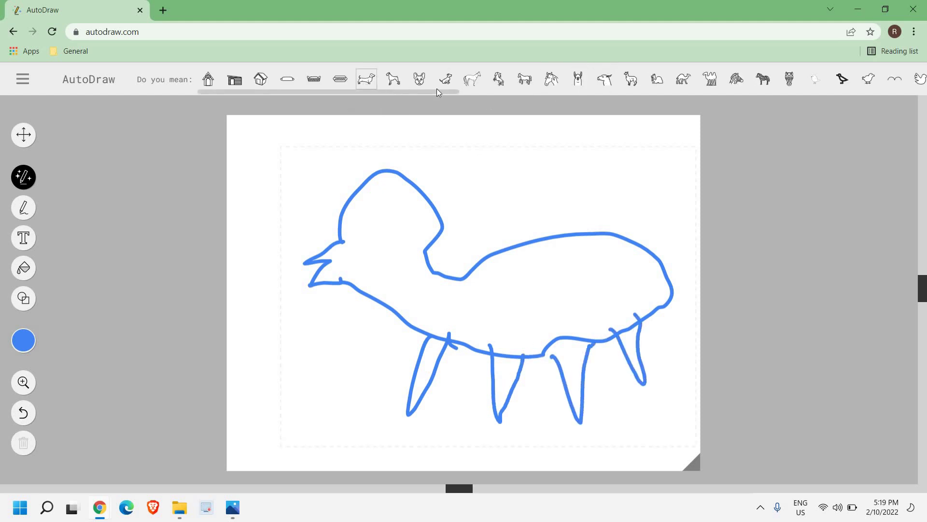
{"action": "left_click", "coordinate": [868, 81]}
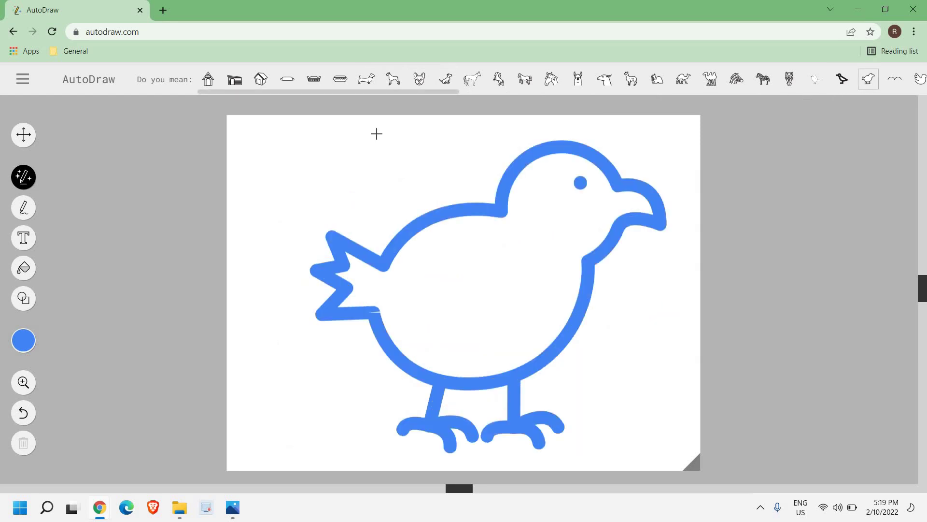
Step: Scribble a tree left of the bird and swap it for AutoDraw's suggested tree
{"action": "left_click_drag", "start_coordinate": [273, 217], "coordinate": [268, 244]}
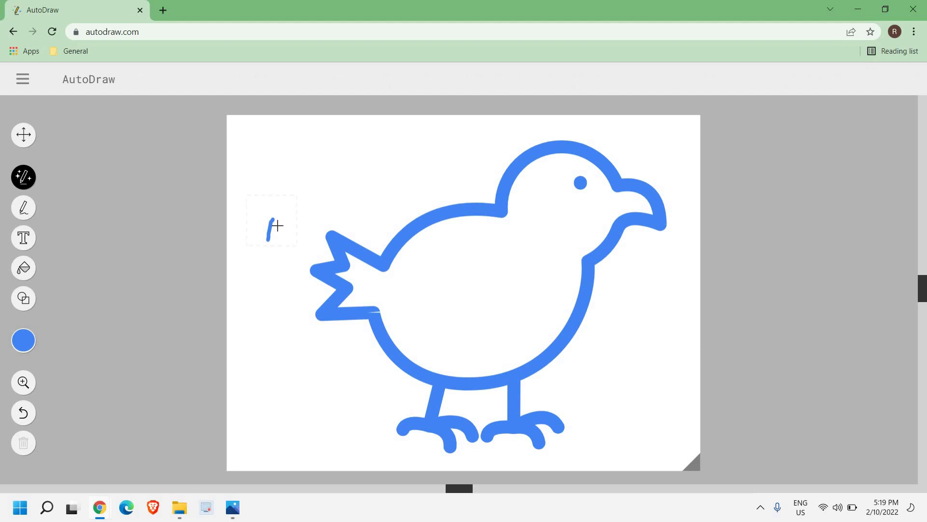
{"action": "mouse_move", "coordinate": [288, 215]}
{"action": "left_mouse_down"}
{"action": "mouse_move", "coordinate": [282, 240]}
{"action": "mouse_move", "coordinate": [250, 188]}
{"action": "mouse_move", "coordinate": [290, 138]}
{"action": "mouse_move", "coordinate": [331, 181]}
{"action": "mouse_move", "coordinate": [311, 218]}
{"action": "mouse_move", "coordinate": [324, 231]}
{"action": "left_mouse_up"}
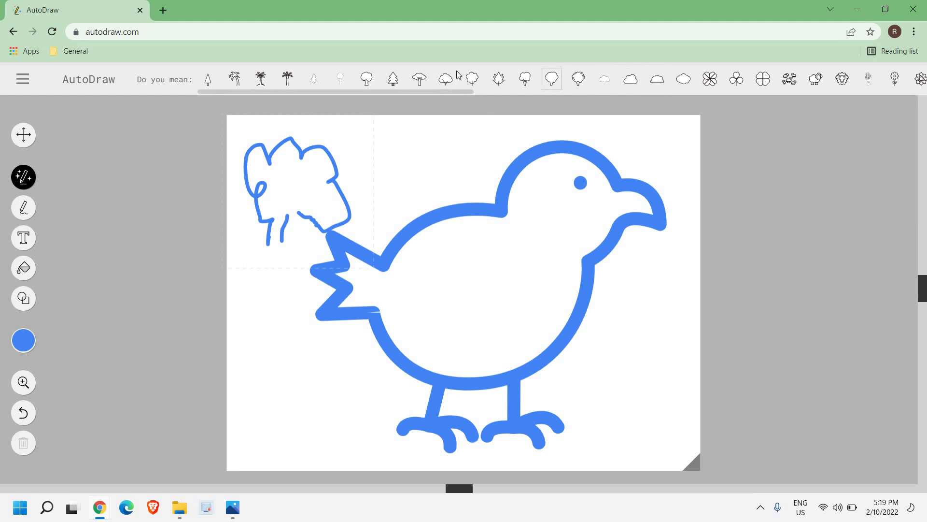
{"action": "left_click", "coordinate": [372, 85]}
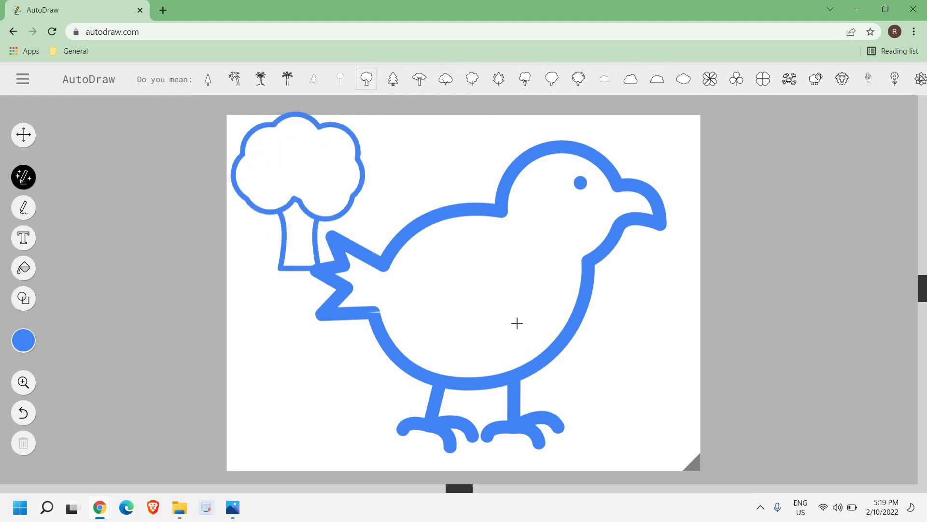
Step: Fill the canvas background blue with the Fill tool, then undo the fill
{"action": "left_click", "coordinate": [24, 273]}
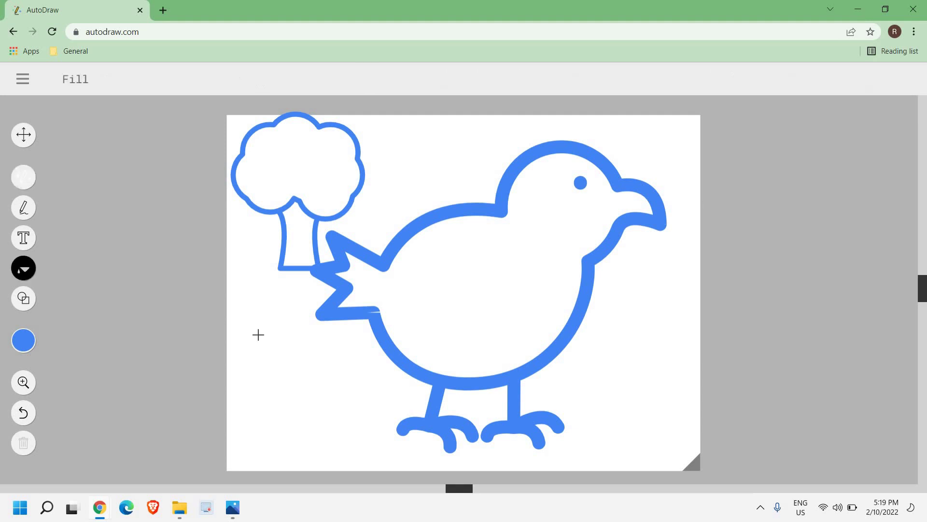
{"action": "left_click", "coordinate": [259, 335]}
{"action": "key", "text": "ctrl+z"}
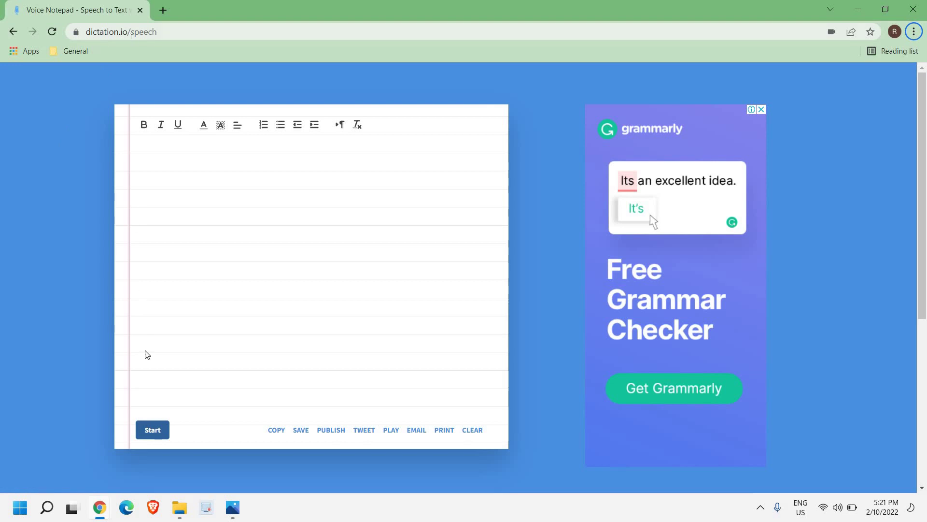
Step: Start voice dictation on dictation.io so spoken words appear in the notepad
{"action": "left_click", "coordinate": [153, 429]}
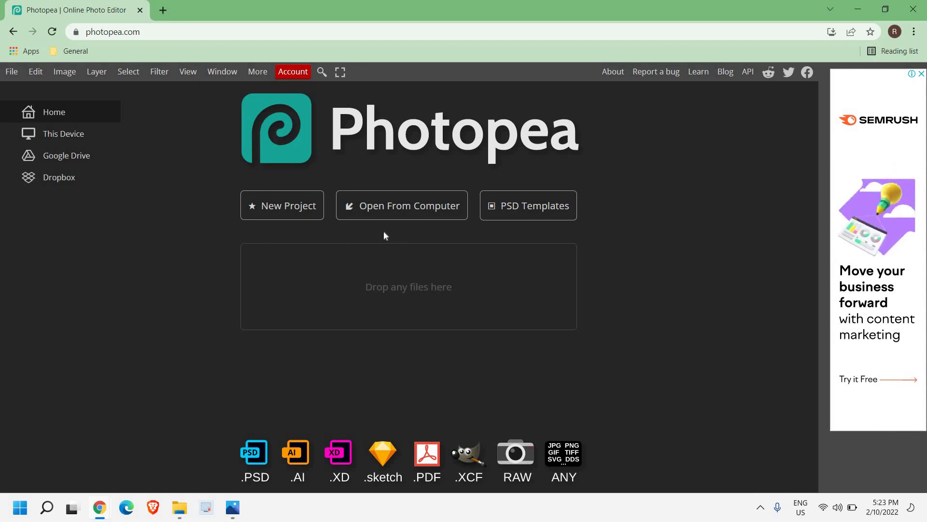
Step: Open the file 1 from Downloads in Photopea as 1.psd
{"action": "left_click", "coordinate": [431, 208]}
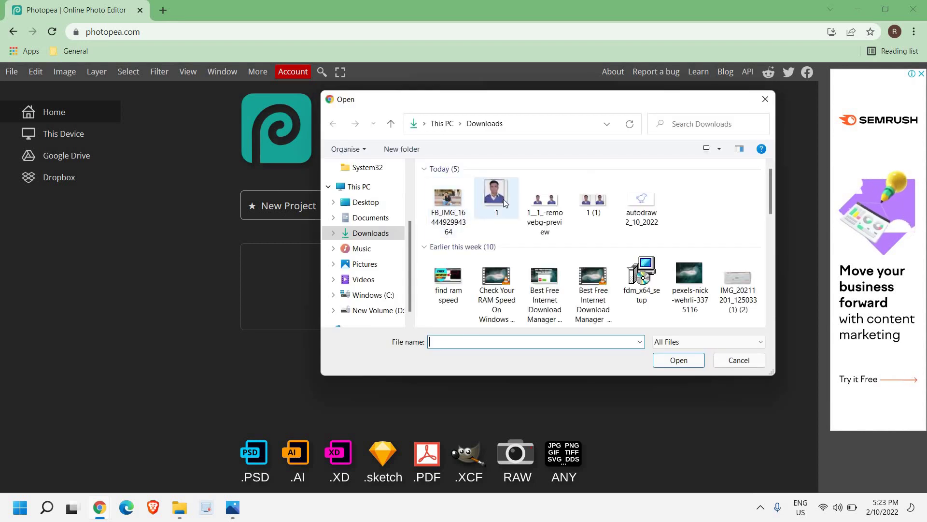
{"action": "left_click", "coordinate": [504, 195]}
{"action": "left_click", "coordinate": [696, 361]}
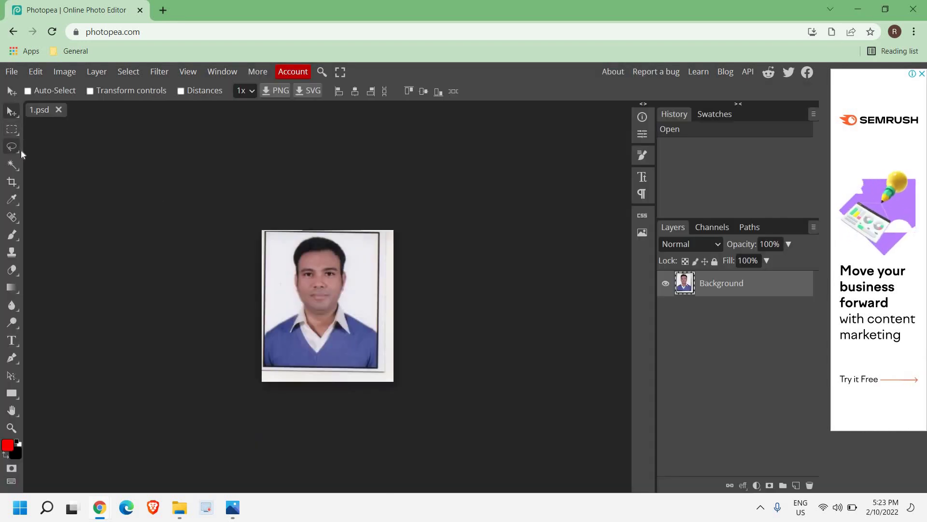
Step: Crop the portrait inward at the bottom-right corner, top and left edges and apply it
{"action": "left_click", "coordinate": [13, 180]}
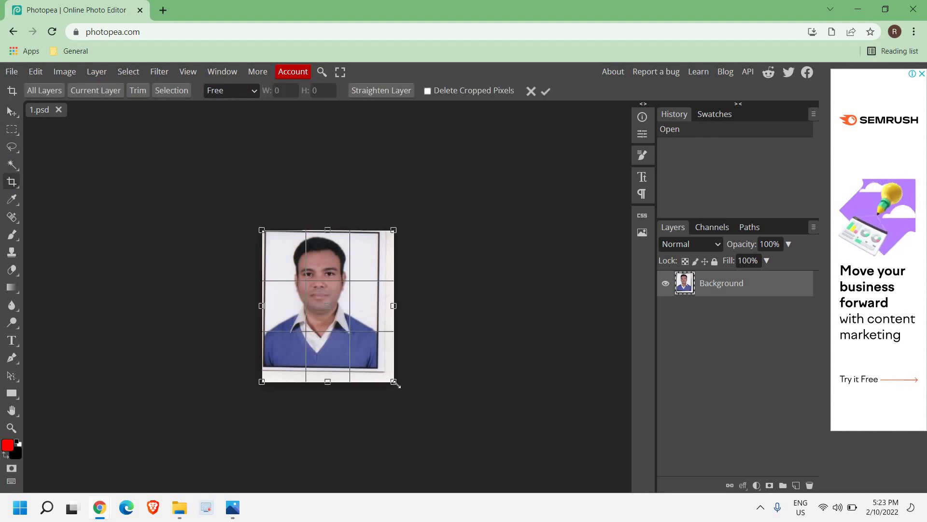
{"action": "left_click_drag", "start_coordinate": [367, 361], "coordinate": [377, 370]}
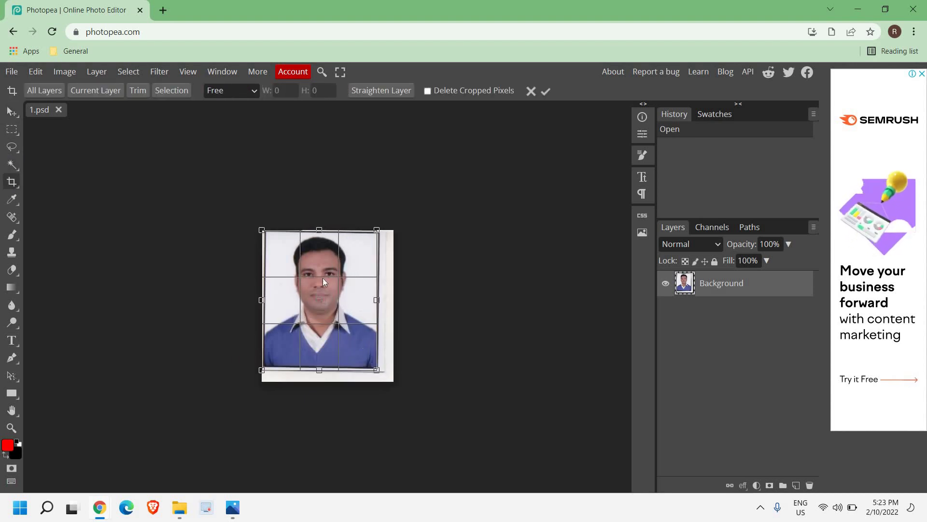
{"action": "left_click_drag", "start_coordinate": [319, 232], "coordinate": [319, 238]}
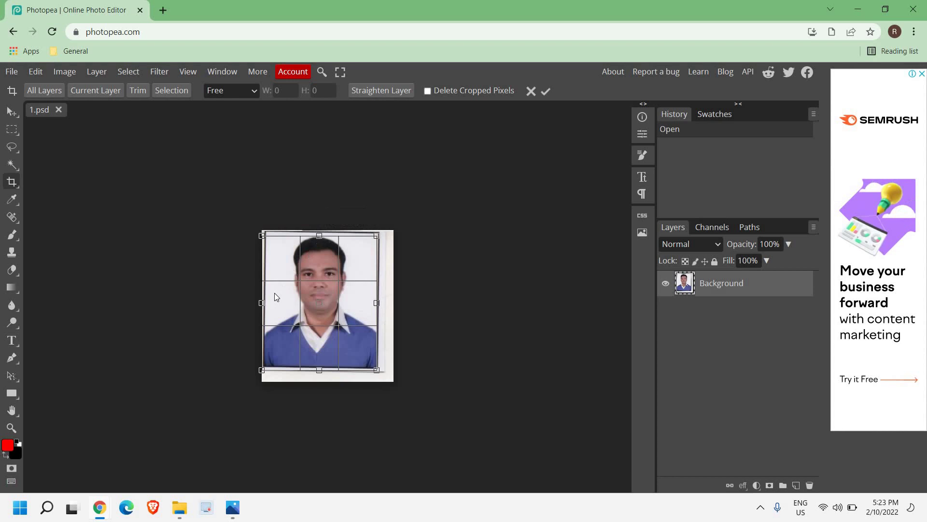
{"action": "left_click_drag", "start_coordinate": [261, 304], "coordinate": [275, 304]}
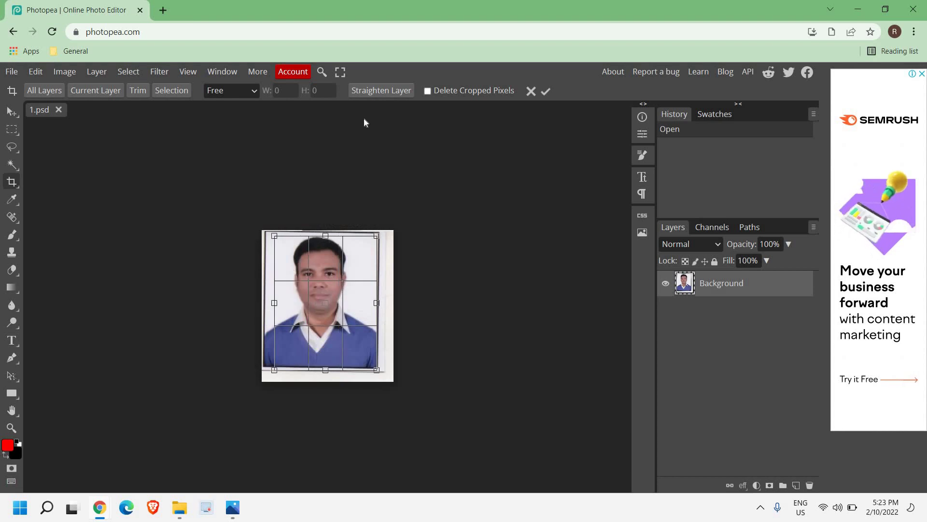
{"action": "left_click", "coordinate": [542, 92]}
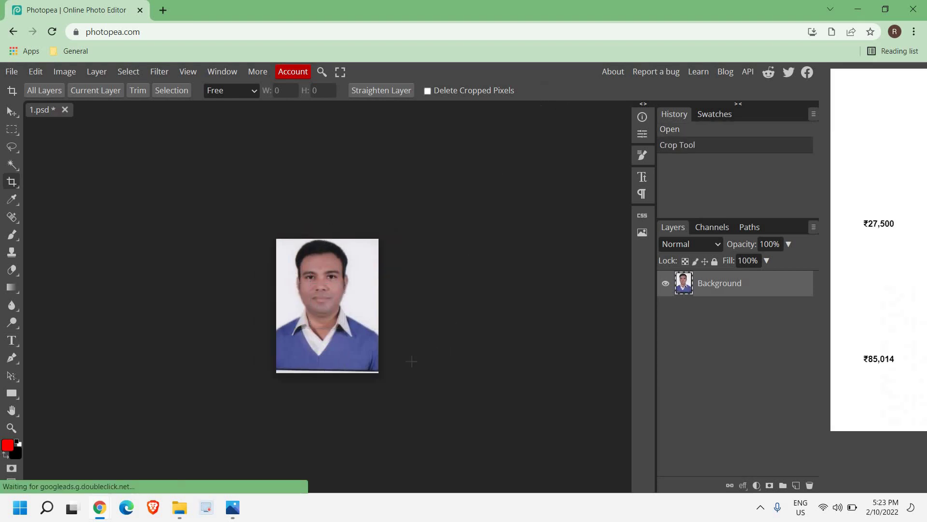
{"action": "mouse_move", "coordinate": [336, 370]}
{"action": "left_mouse_down"}
{"action": "mouse_move", "coordinate": [312, 376]}
{"action": "mouse_move", "coordinate": [326, 370]}
{"action": "left_mouse_up"}
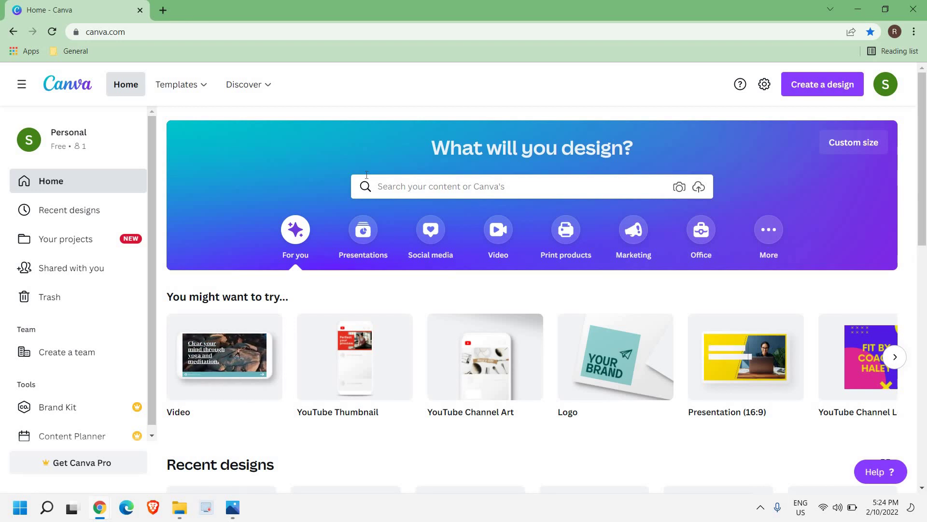
Step: Scroll the Create a design list and start a new Business Card design
{"action": "left_click", "coordinate": [806, 86]}
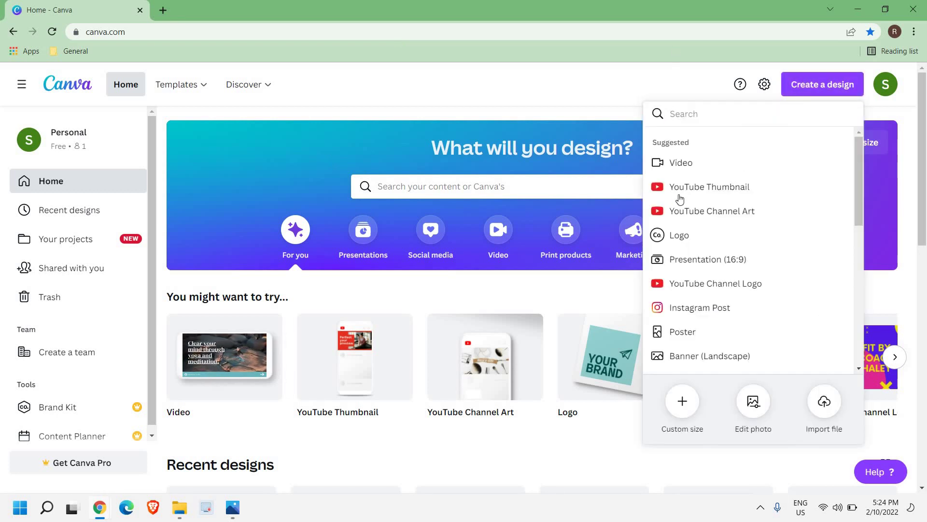
{"action": "left_click", "coordinate": [302, 113]}
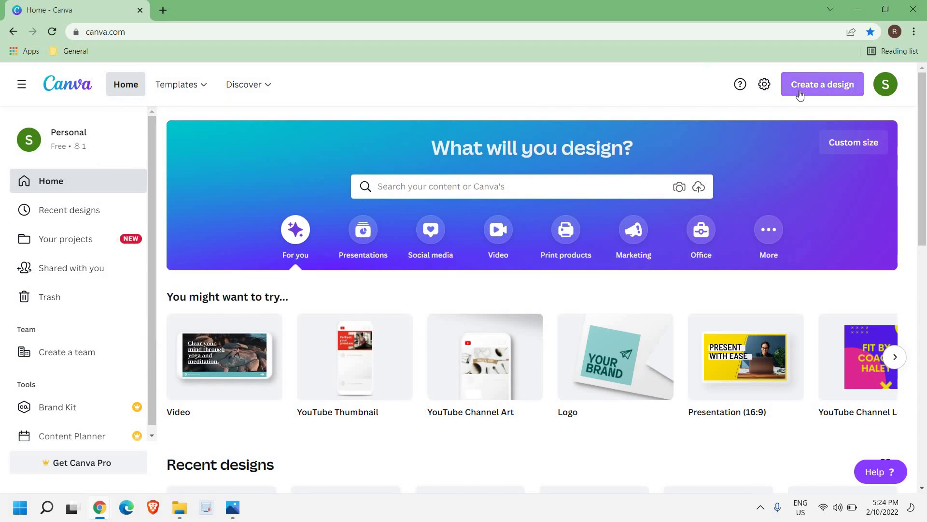
{"action": "left_click", "coordinate": [785, 92]}
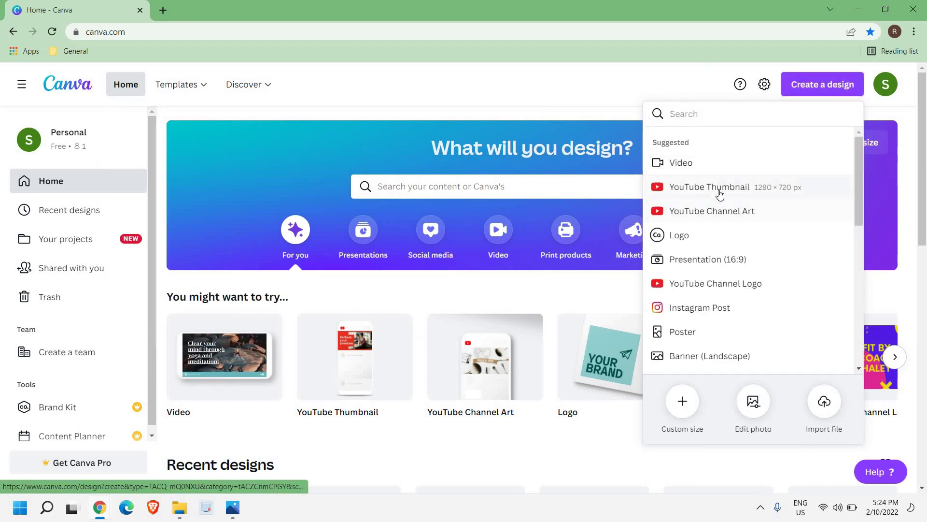
{"action": "scroll", "coordinate": [685, 266], "scroll_direction": "down", "scroll_amount": 1}
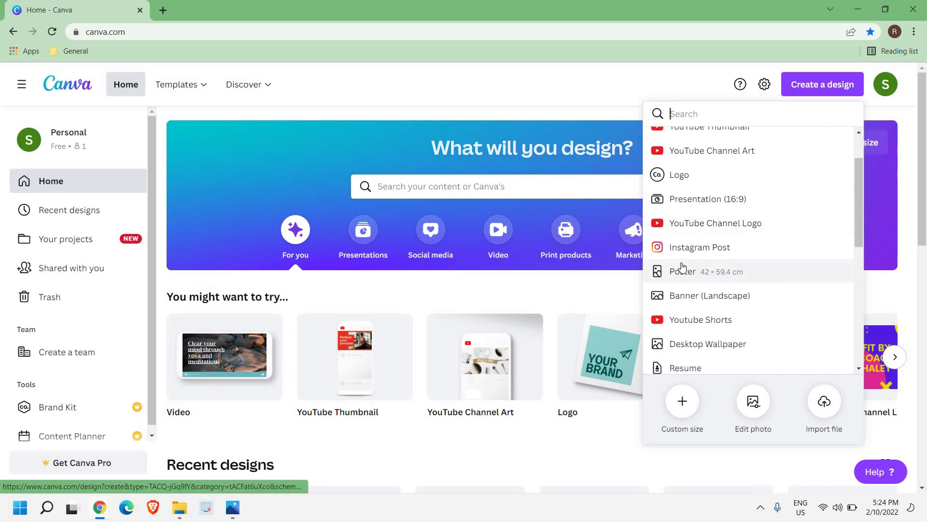
{"action": "scroll", "coordinate": [724, 290], "scroll_direction": "down", "scroll_amount": 1}
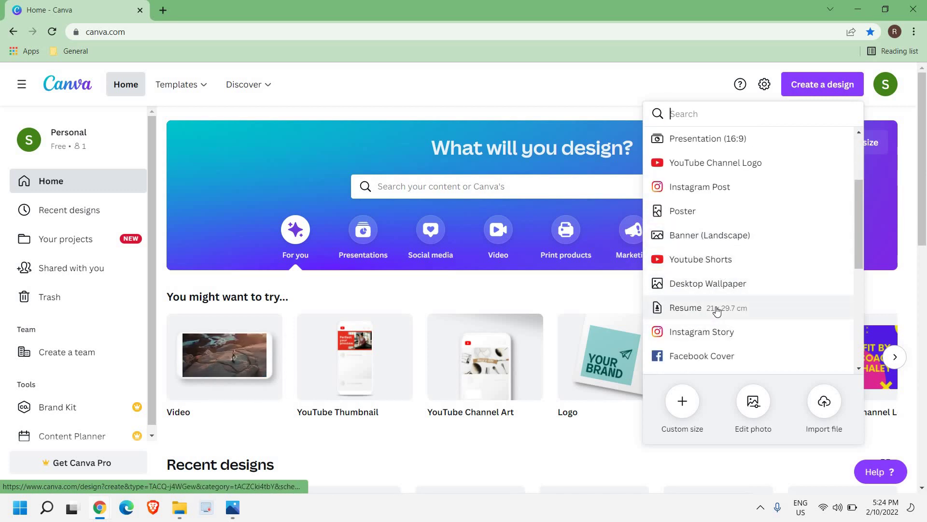
{"action": "scroll", "coordinate": [722, 312], "scroll_direction": "down", "scroll_amount": 2}
{"action": "scroll", "coordinate": [723, 313], "scroll_direction": "down", "scroll_amount": 3}
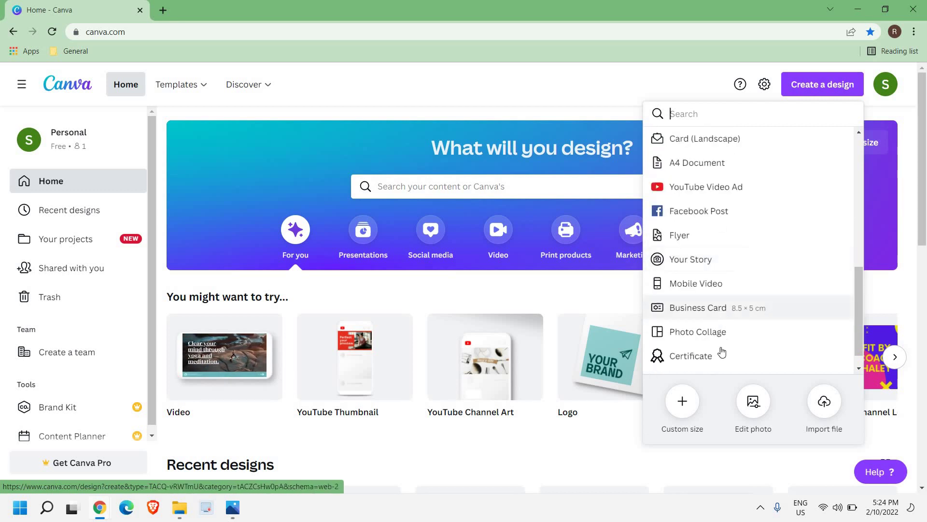
{"action": "left_click", "coordinate": [712, 313]}
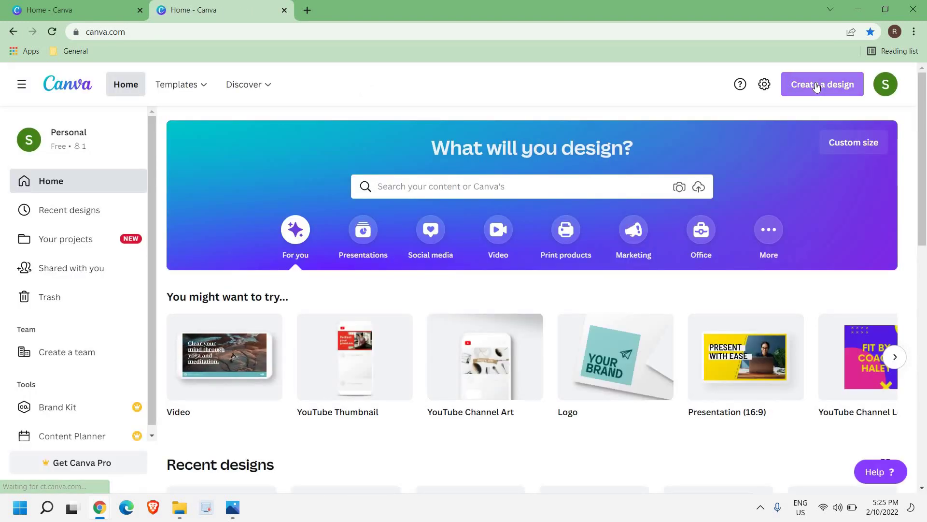
Step: Start a blank 1080 × 1080 Instagram Post, then go back to Canva's home page
{"action": "left_click", "coordinate": [817, 86]}
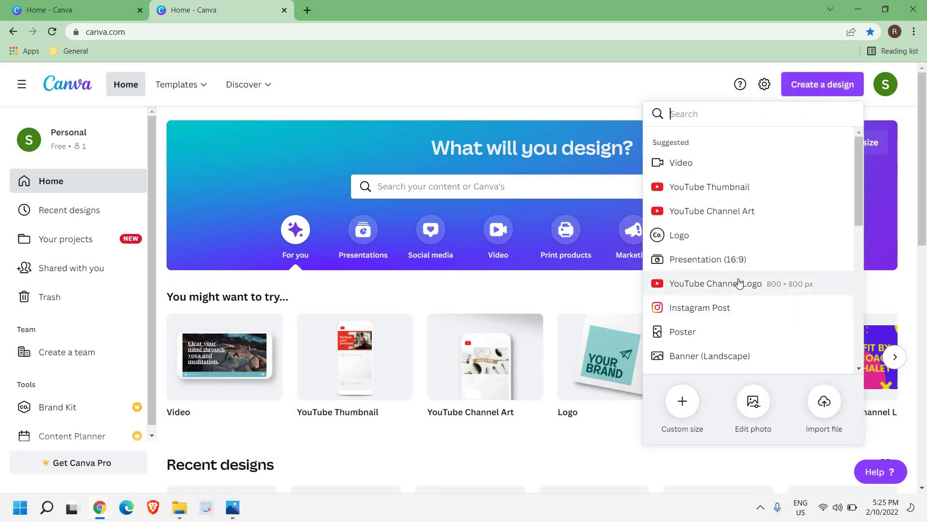
{"action": "scroll", "coordinate": [739, 282], "scroll_direction": "down", "scroll_amount": 1}
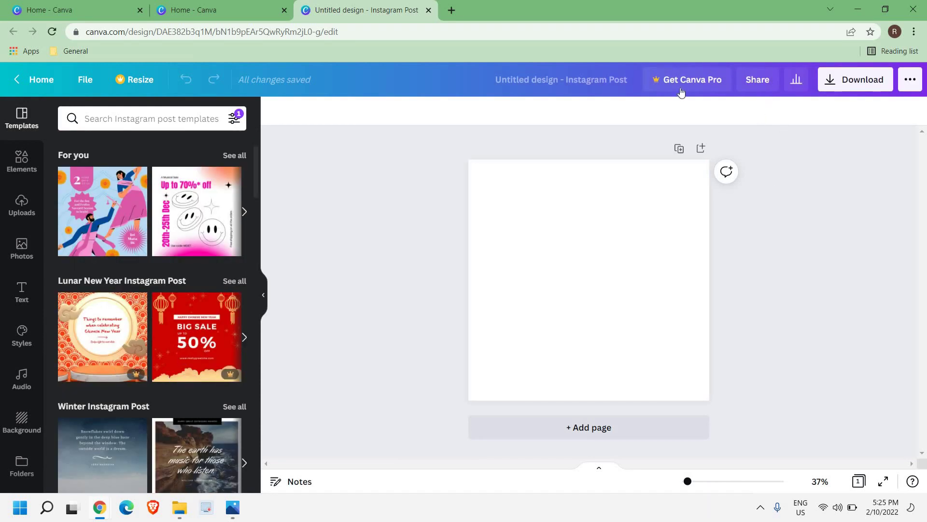
{"action": "left_click", "coordinate": [38, 80]}
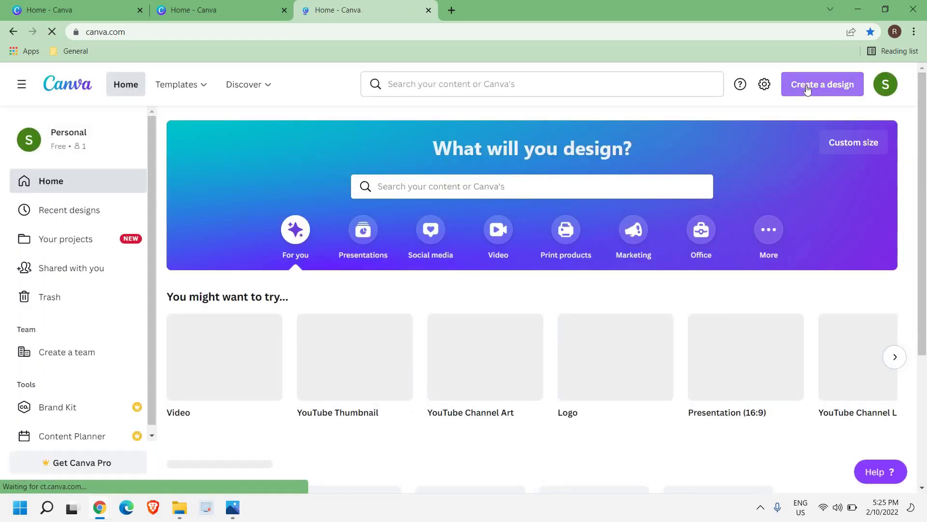
Step: Create an A4 Document and apply the black-and-white Infographic Resume template
{"action": "left_click", "coordinate": [807, 90]}
{"action": "scroll", "coordinate": [748, 292], "scroll_direction": "down", "scroll_amount": 3}
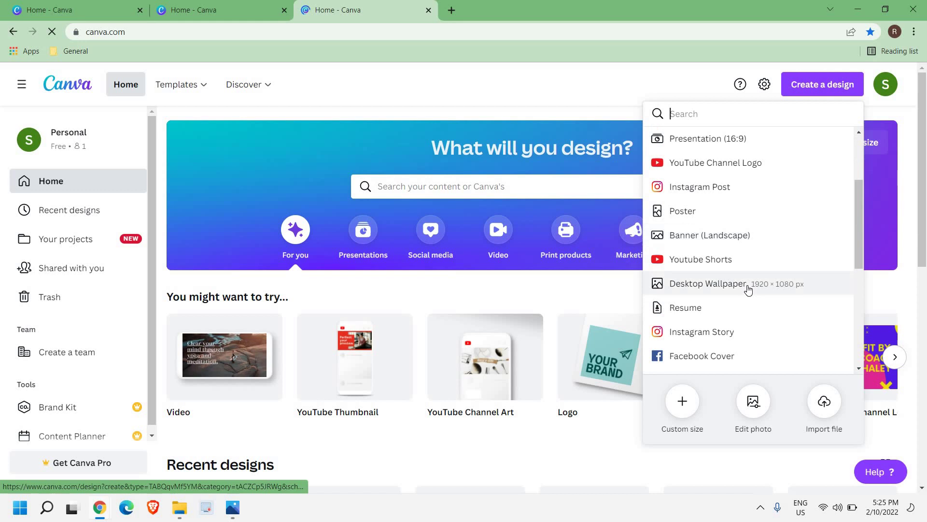
{"action": "scroll", "coordinate": [747, 288], "scroll_direction": "down", "scroll_amount": 5}
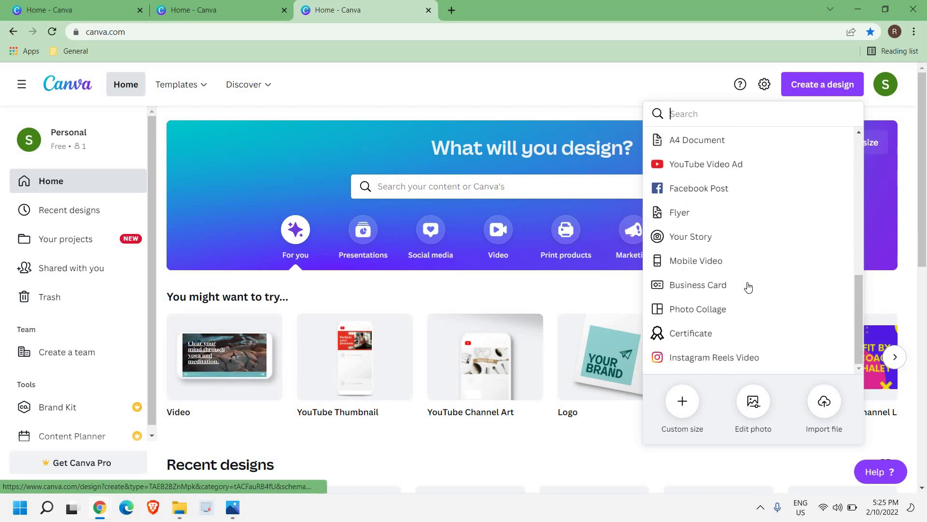
{"action": "scroll", "coordinate": [746, 275], "scroll_direction": "up", "scroll_amount": 8}
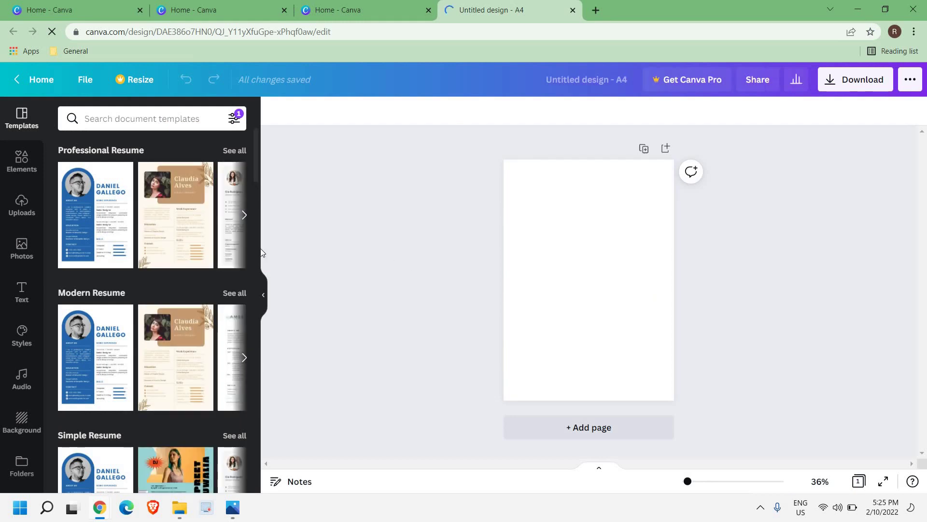
{"action": "scroll", "coordinate": [174, 314], "scroll_direction": "down", "scroll_amount": 5}
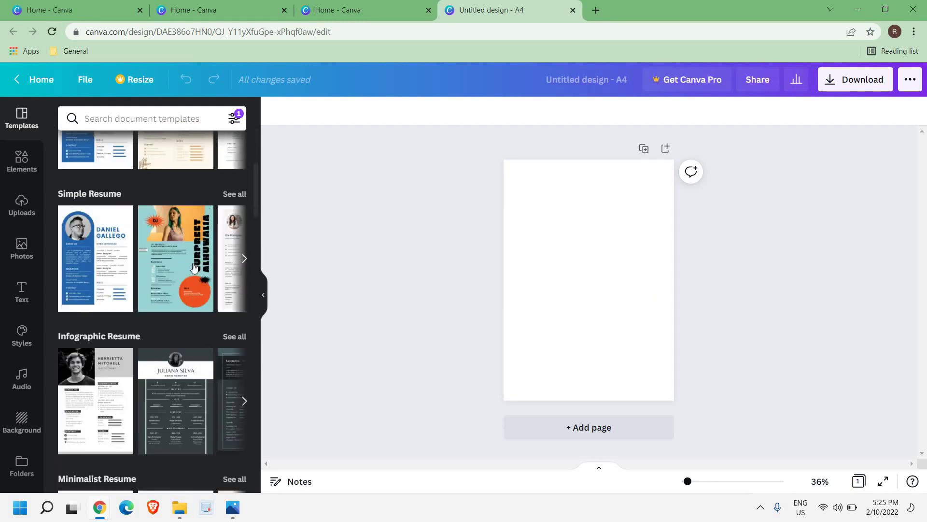
{"action": "left_click", "coordinate": [89, 402]}
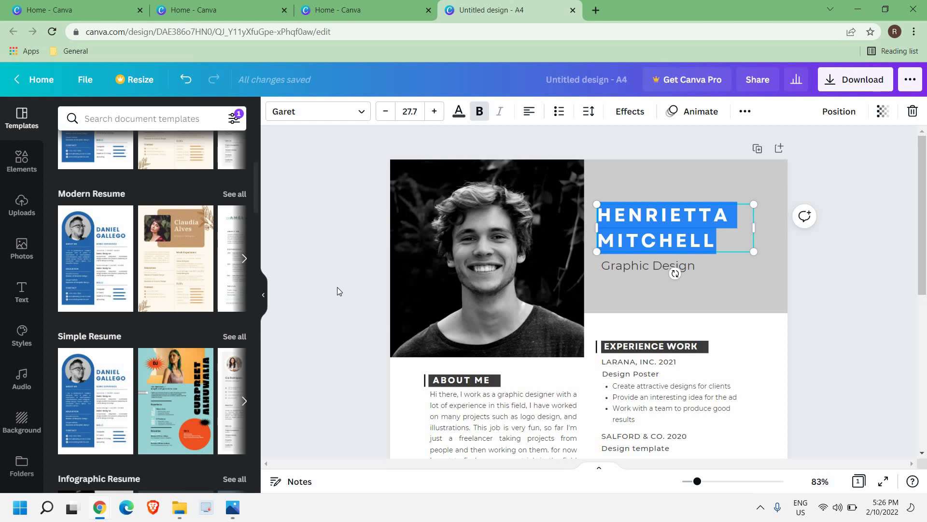
Step: Minimize the Chrome window with Win+D to reveal the desktop icons and wallpaper
{"action": "key", "text": "super+d"}
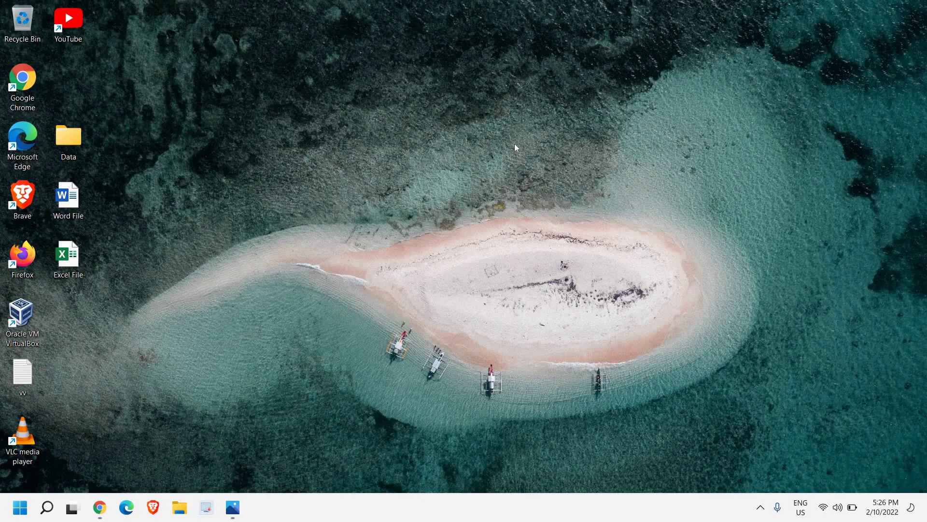